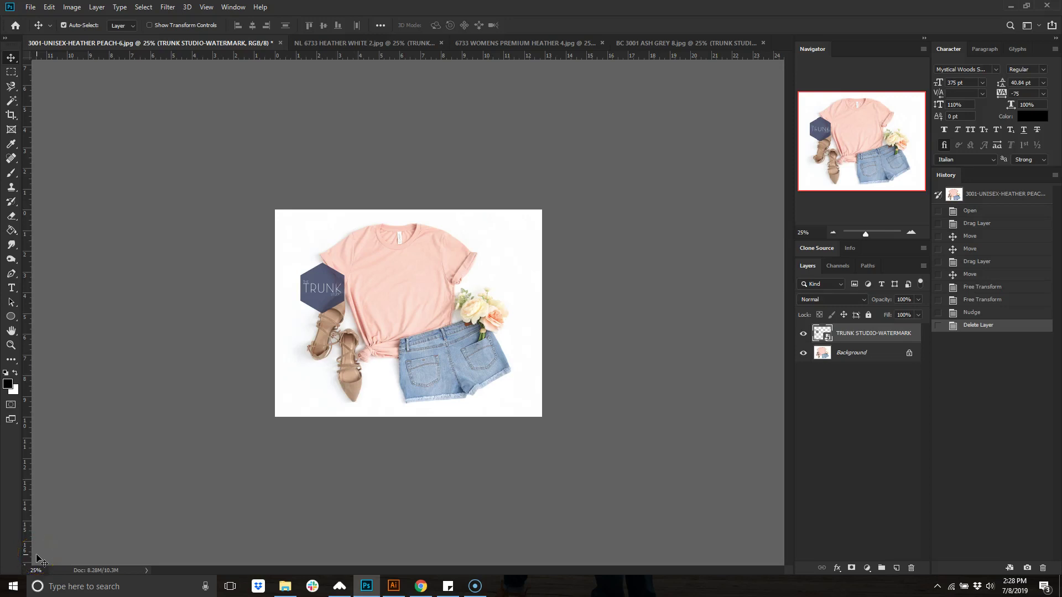
Arrange the four open apparel mockup documents 4-up via Window > Arrange
{"action": "left_click_drag", "start_coordinate": [83, 545], "coordinate": [114, 493]}
{"action": "left_click", "coordinate": [233, 7]}
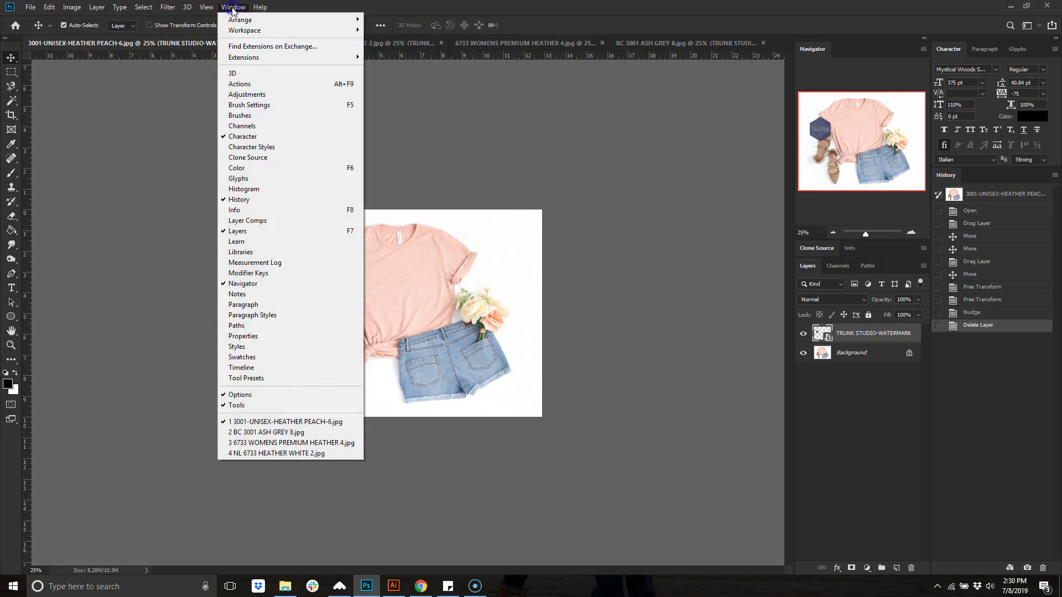
{"action": "mouse_move", "coordinate": [241, 22]}
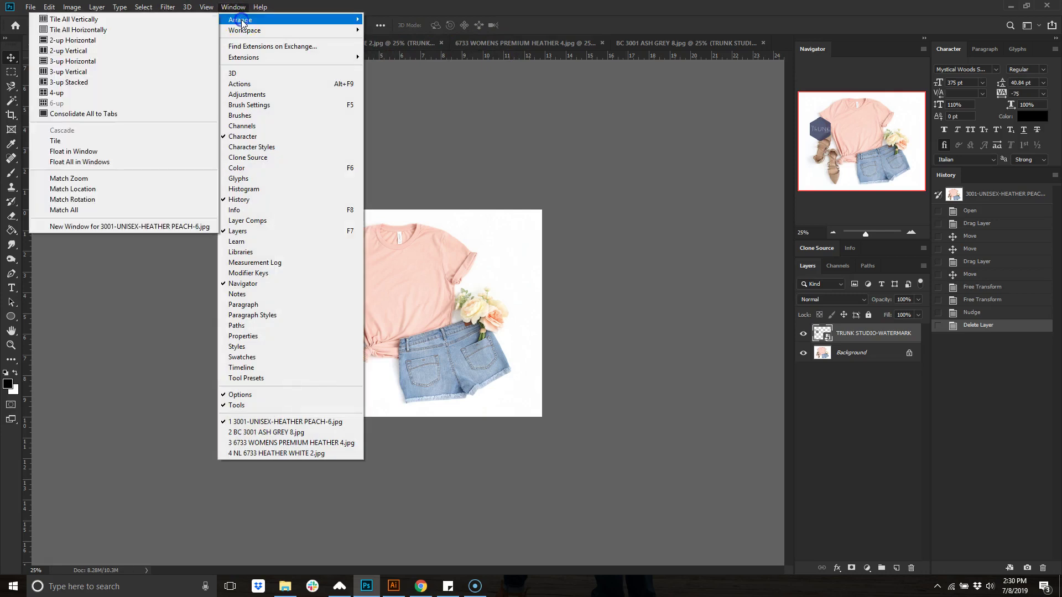
{"action": "left_click", "coordinate": [83, 93]}
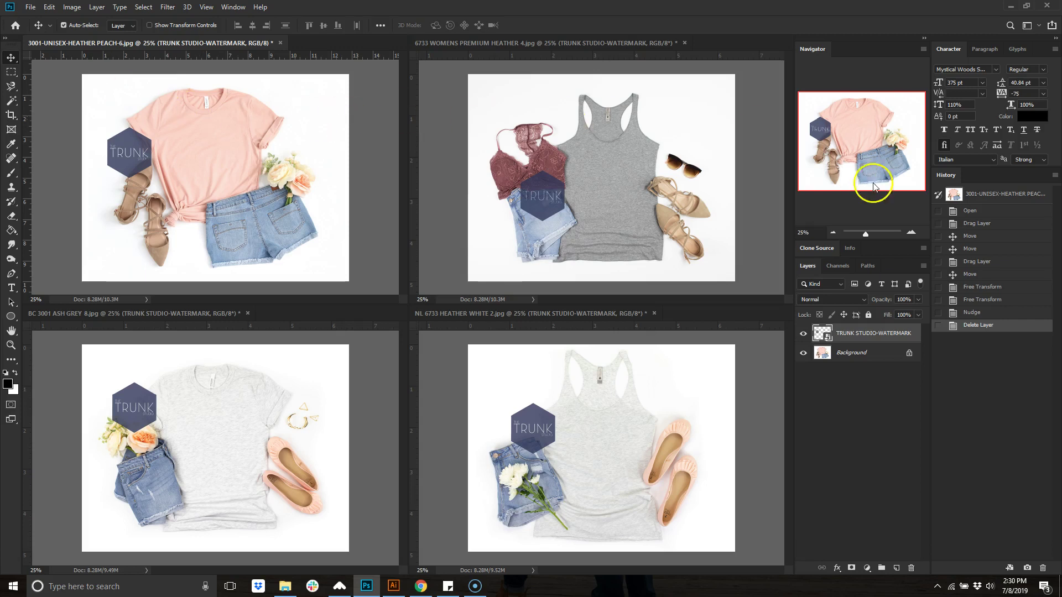
{"action": "left_click", "coordinate": [42, 300]}
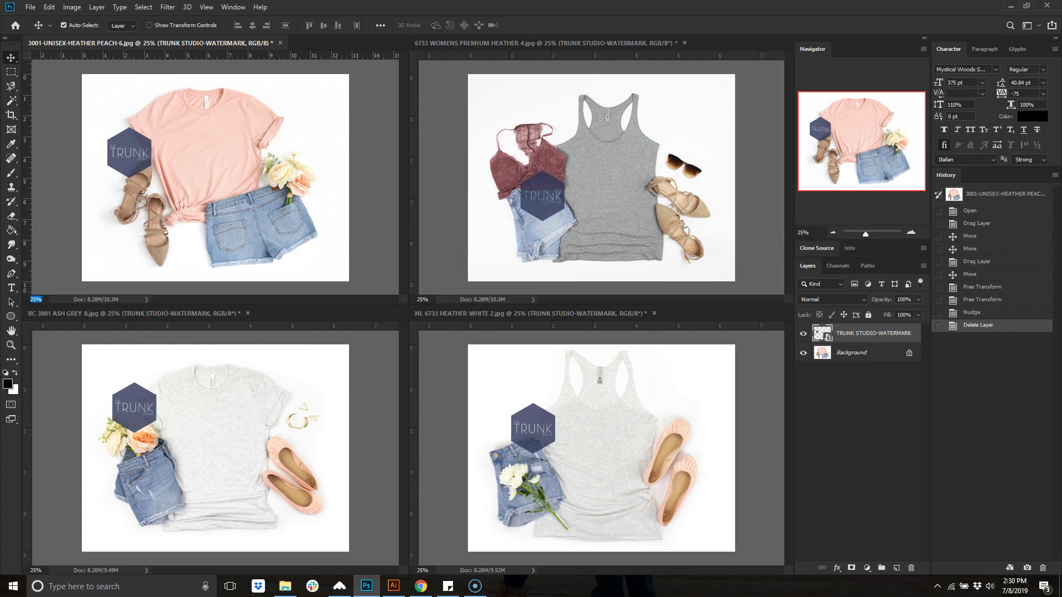
{"action": "type", "text": "30"}
{"action": "key", "text": "Return"}
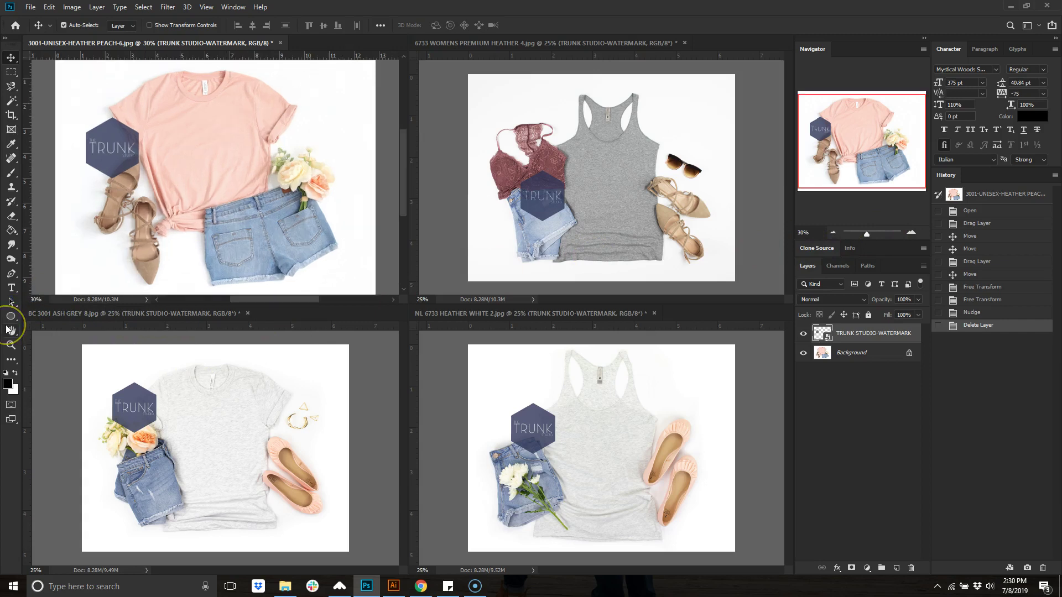
{"action": "key", "text": "ctrl+z"}
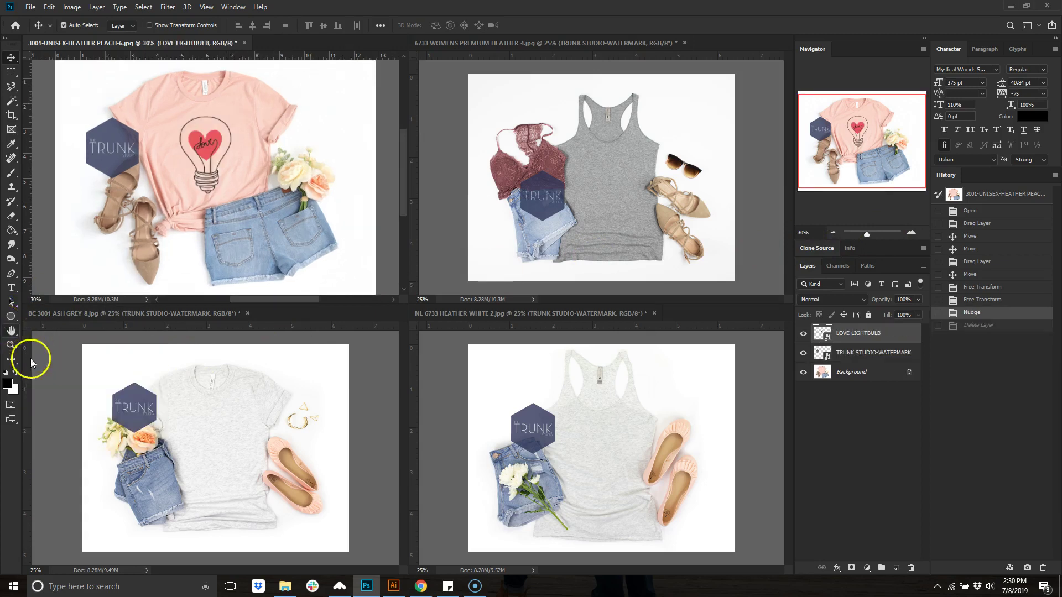
{"action": "left_click", "coordinate": [209, 147]}
{"action": "key", "text": "ctrl+shift+z"}
{"action": "left_click", "coordinate": [36, 300]}
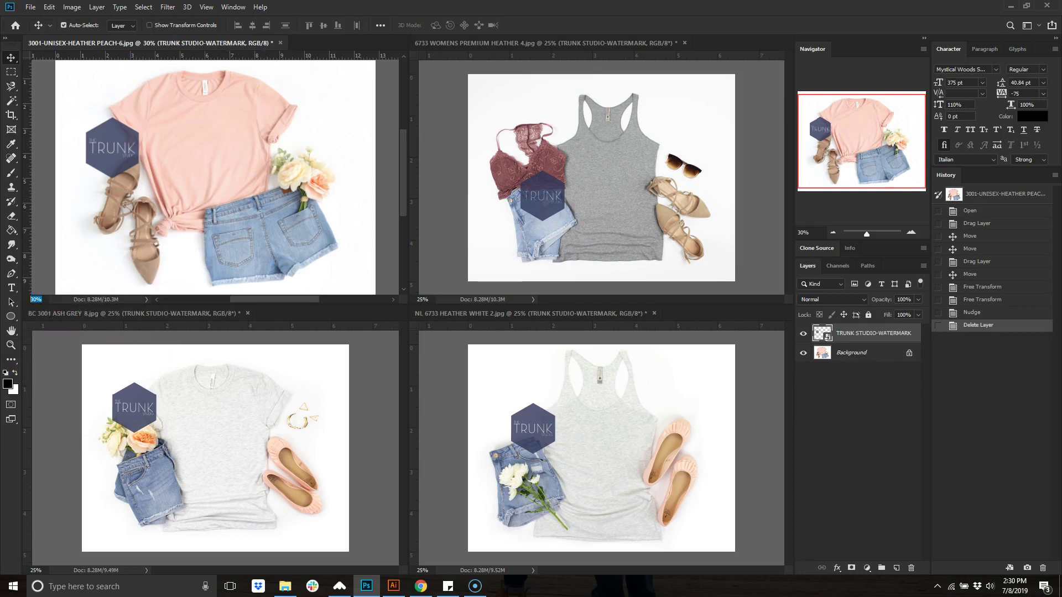
{"action": "type", "text": "25"}
{"action": "key", "text": "Return"}
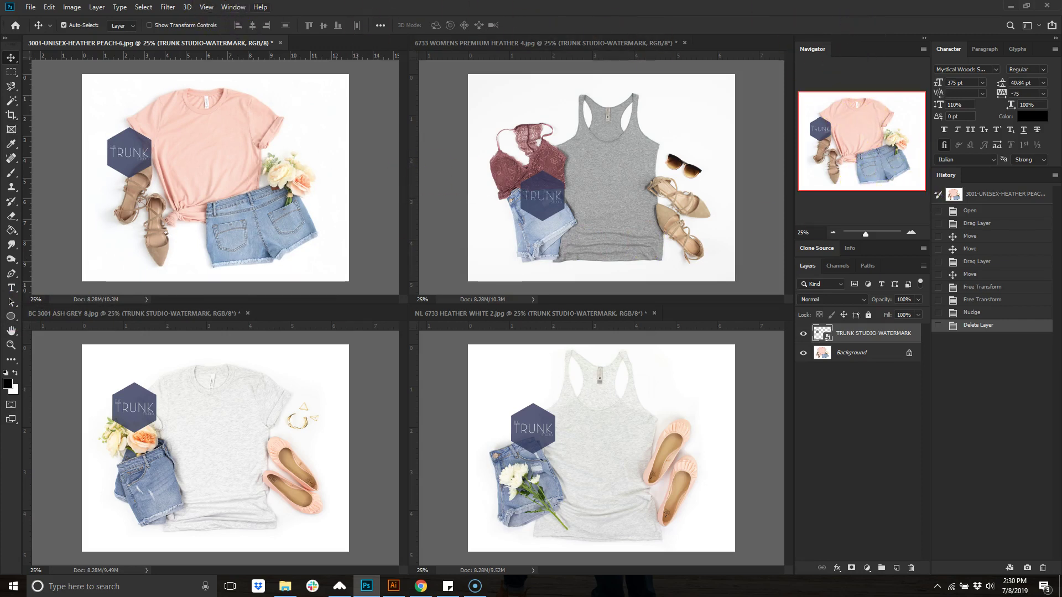
Close the Window menu unchanged and deselect the peach tee's watermark layer
{"action": "left_click", "coordinate": [233, 7]}
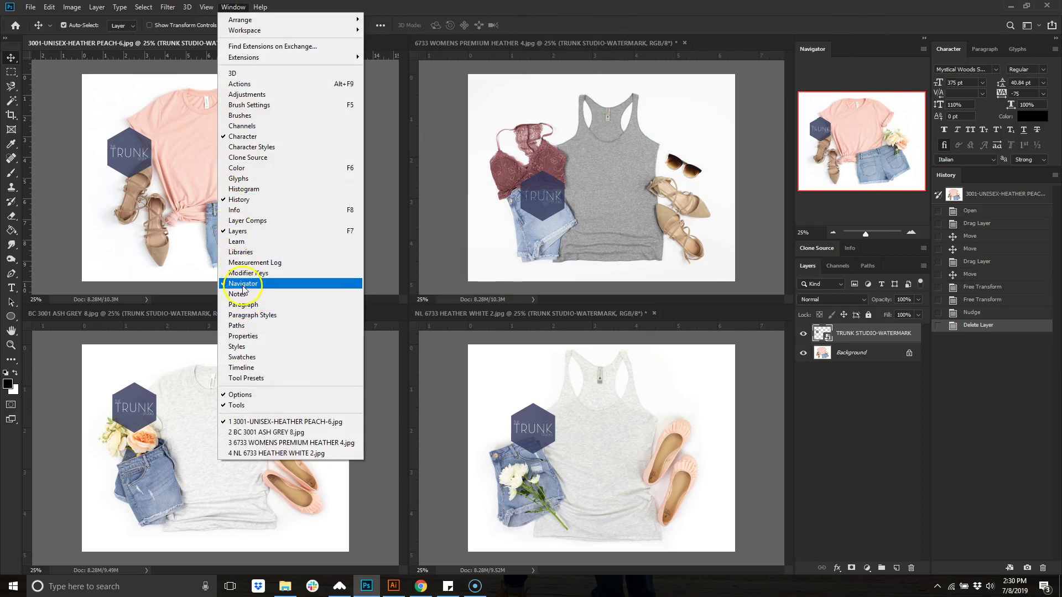
{"action": "left_click", "coordinate": [884, 208]}
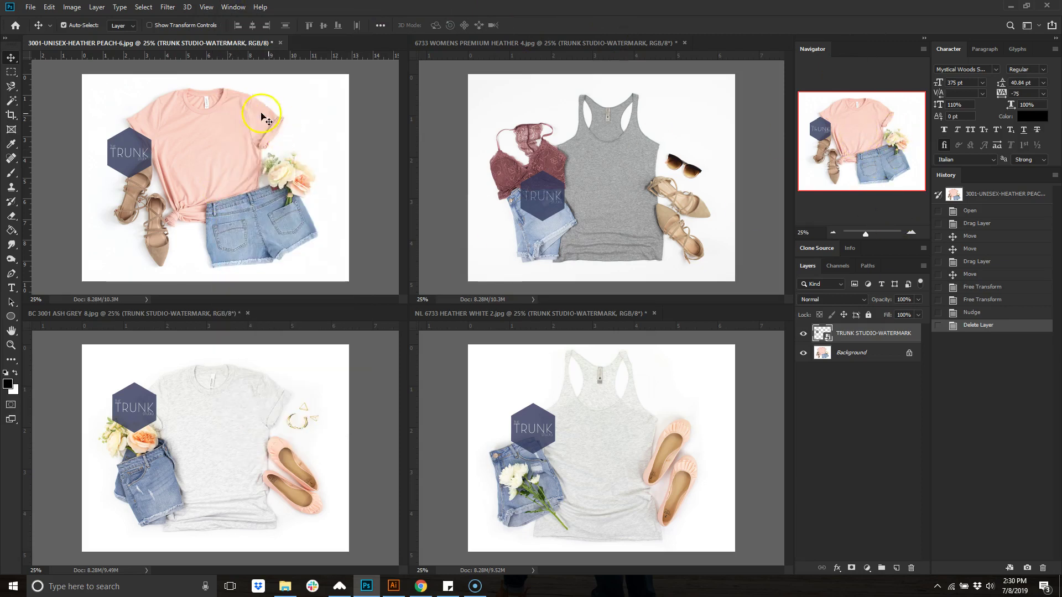
{"action": "left_click", "coordinate": [376, 114]}
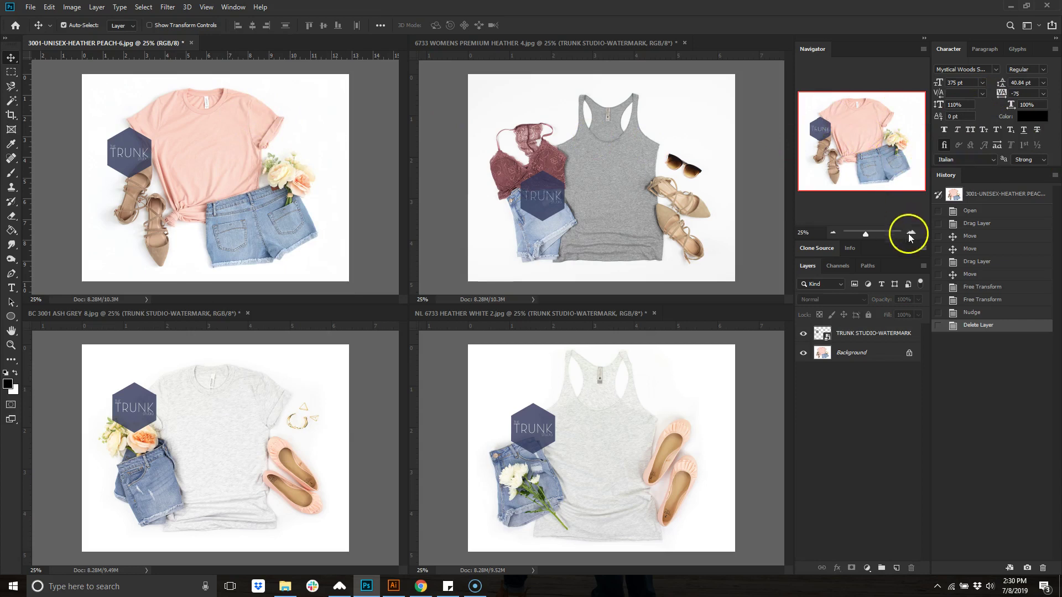
Activate the grey tank-top mockup at 25% zoom with its watermark layer deselected
{"action": "left_click", "coordinate": [590, 167]}
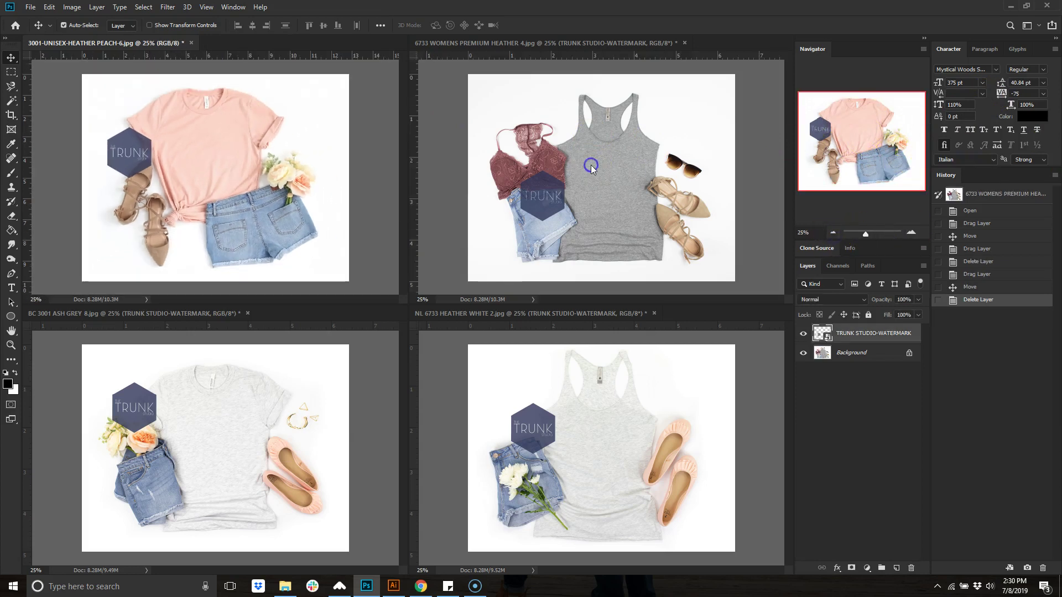
{"action": "left_click", "coordinate": [910, 231]}
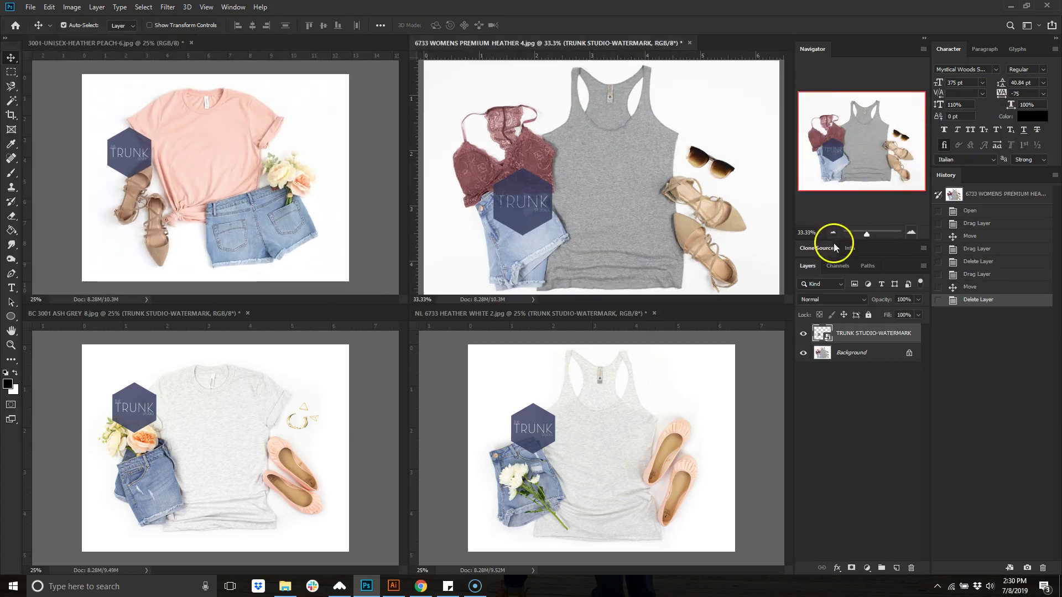
{"action": "left_click", "coordinate": [832, 234]}
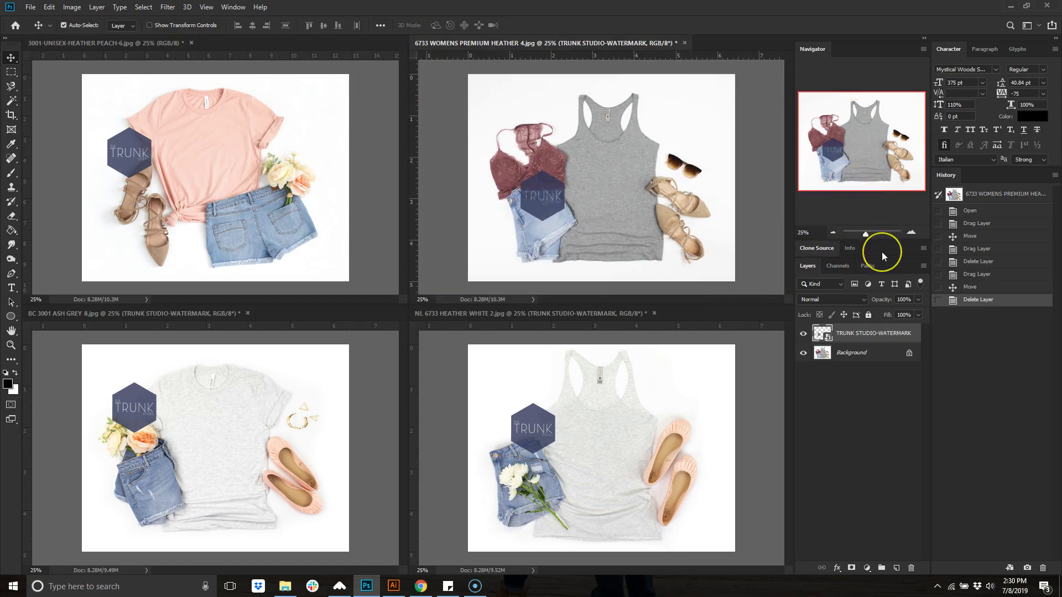
{"action": "left_click", "coordinate": [880, 378]}
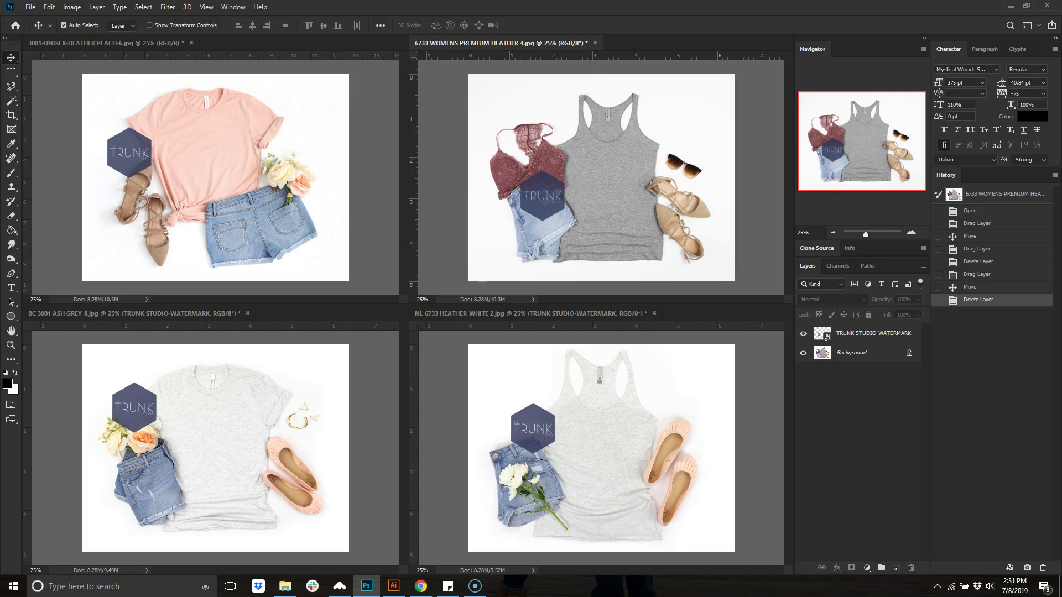
Bring up the ETSY CONTENT folder and drag LOVE LIGHTBULB.png onto the peach tee mockup
{"action": "key", "text": "alt+Tab"}
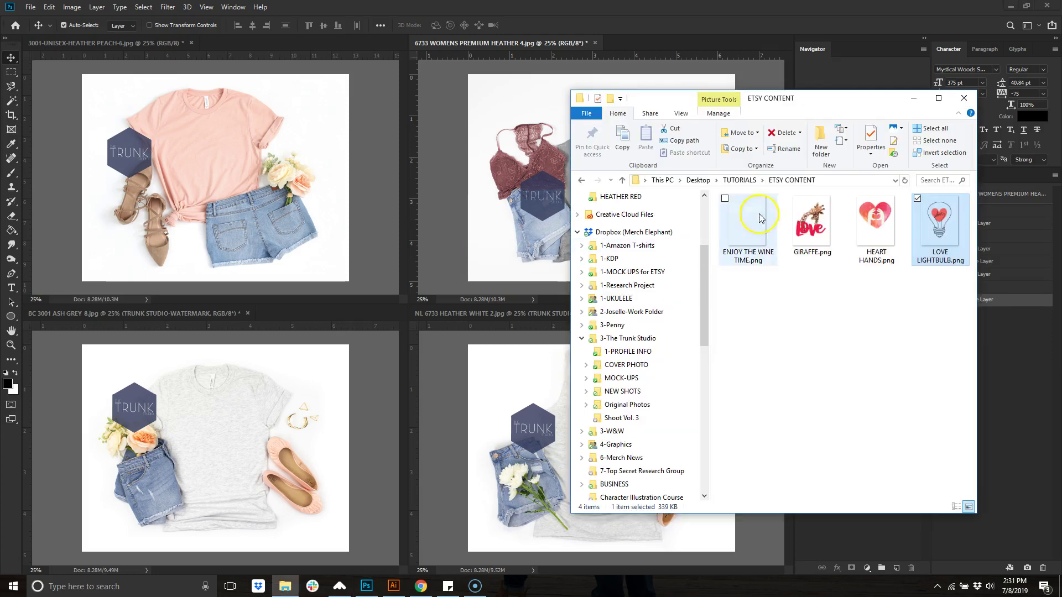
{"action": "left_click", "coordinate": [850, 93]}
{"action": "left_click_drag", "start_coordinate": [850, 93], "coordinate": [838, 84]}
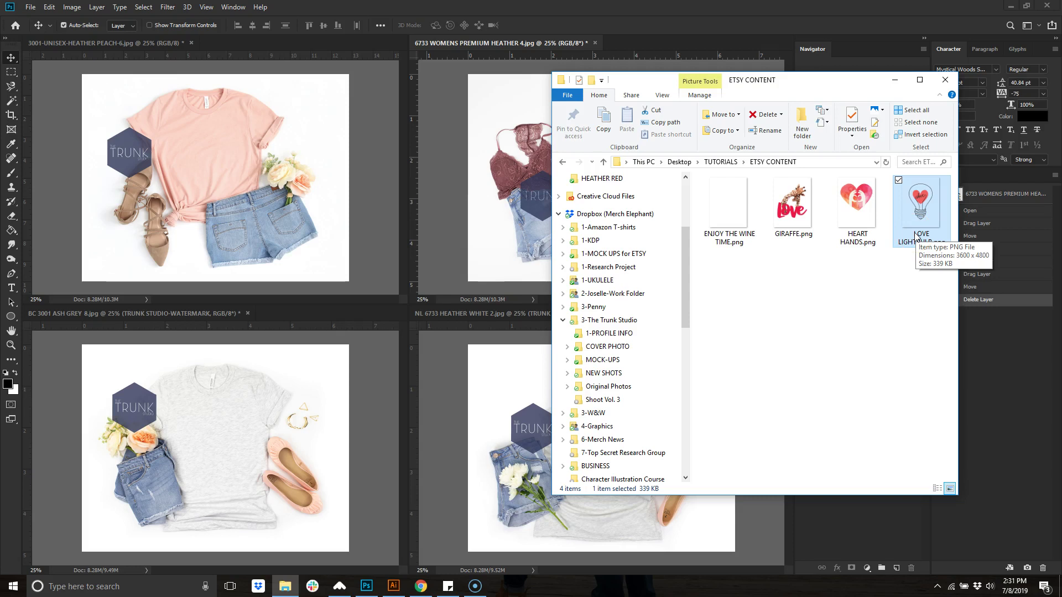
{"action": "left_click", "coordinate": [916, 202]}
{"action": "left_click_drag", "start_coordinate": [838, 83], "coordinate": [906, 111]}
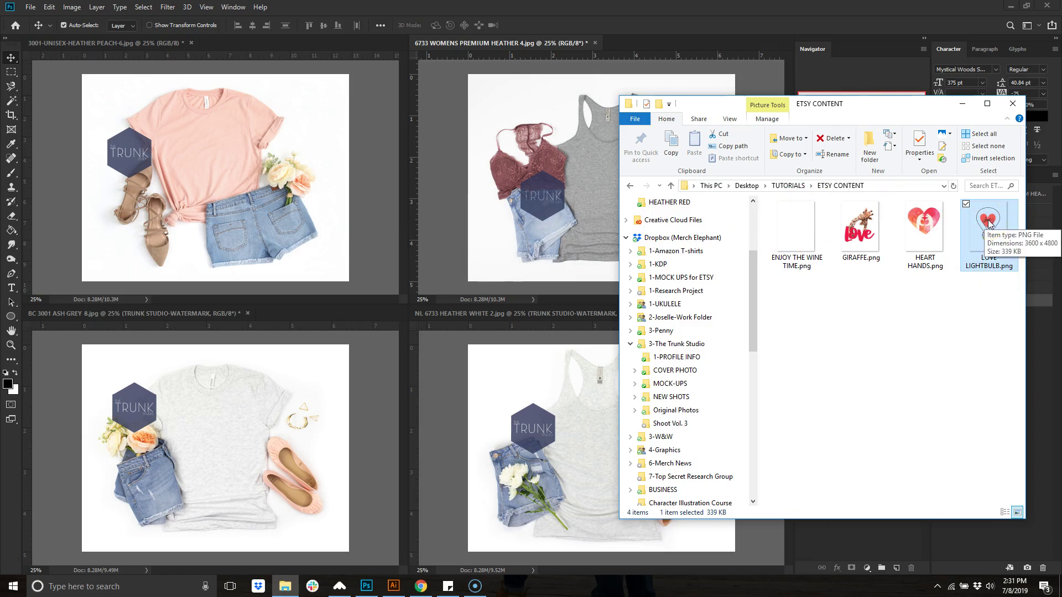
{"action": "left_click_drag", "start_coordinate": [989, 222], "coordinate": [201, 172]}
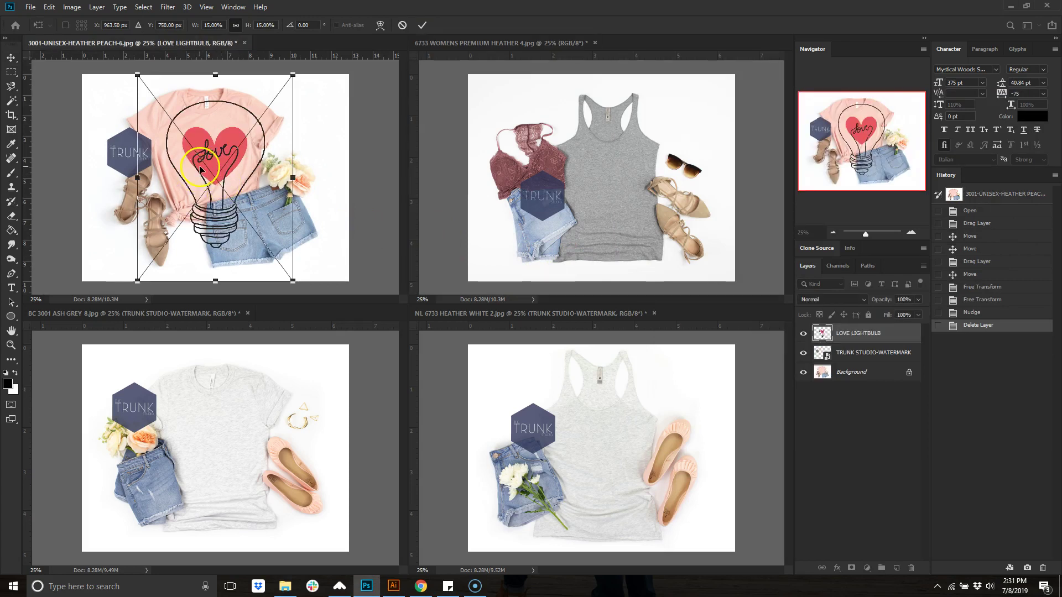
Free-transform the LOVE LIGHTBULB layer with linked width and height, moving it onto the tee chest
{"action": "left_click", "coordinate": [229, 31]}
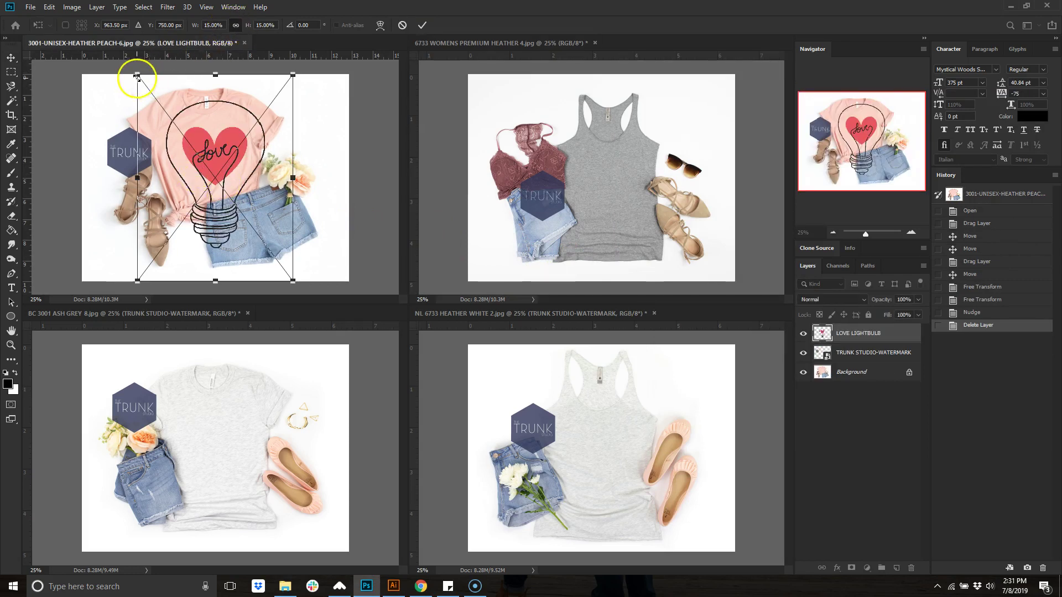
{"action": "left_click_drag", "start_coordinate": [128, 74], "coordinate": [152, 113]}
{"action": "key", "text": "ctrl+z"}
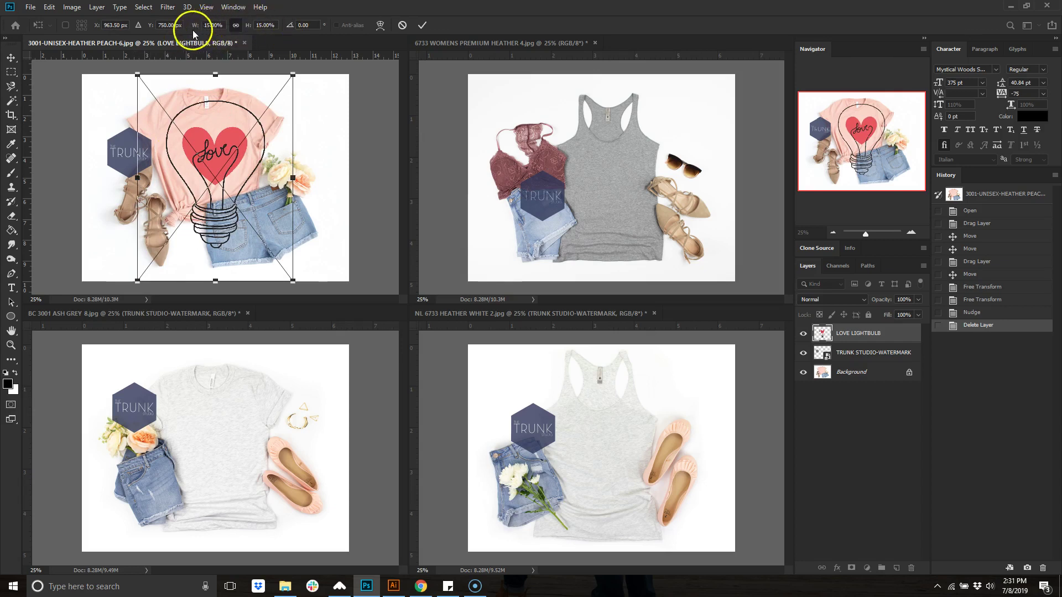
{"action": "left_click", "coordinate": [236, 28]}
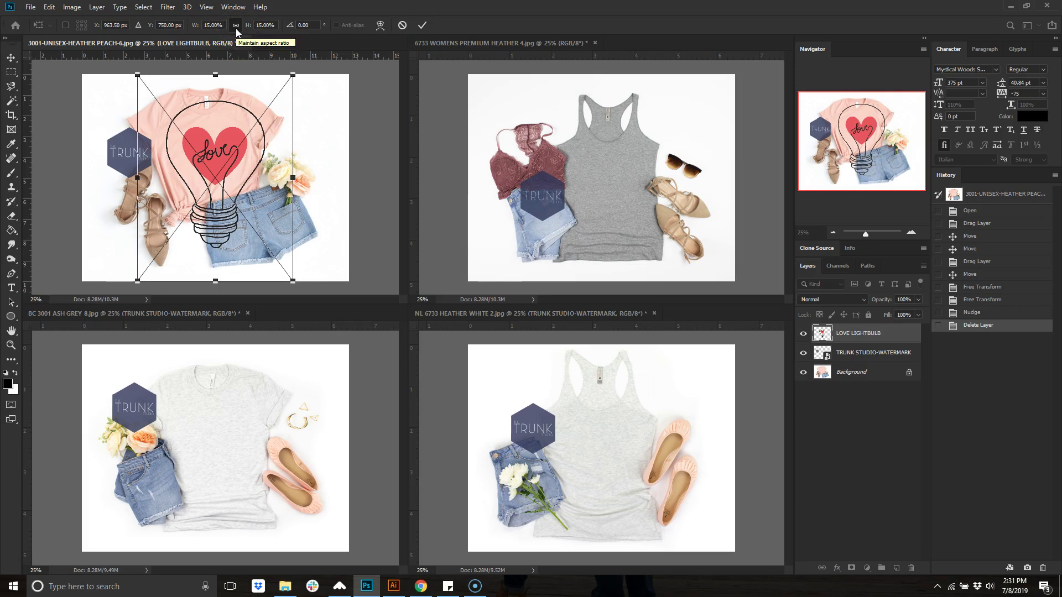
{"action": "left_click", "coordinate": [185, 29]}
{"action": "type", "text": "7"}
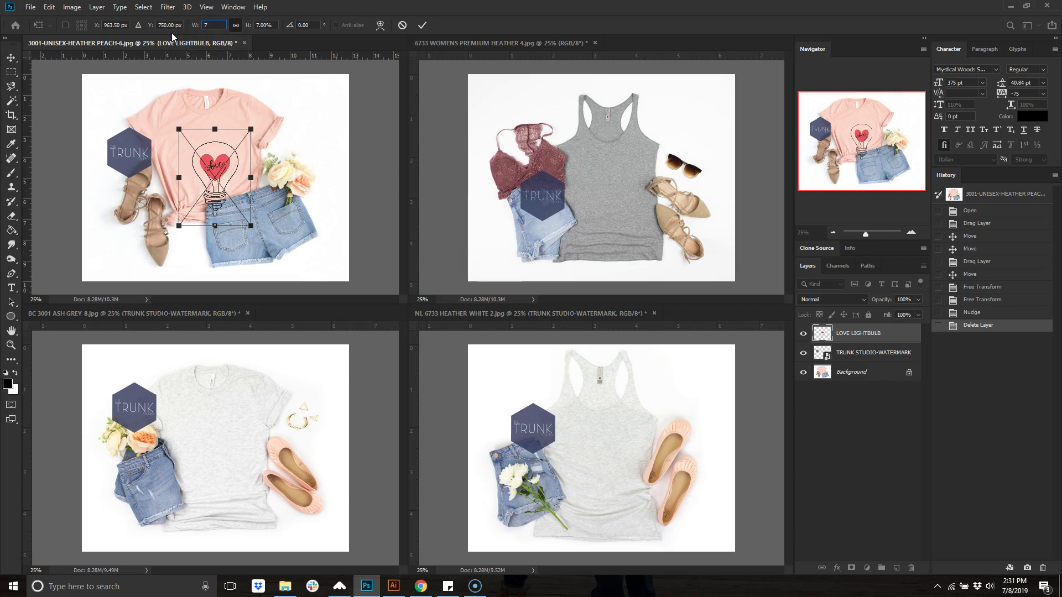
{"action": "left_click_drag", "start_coordinate": [214, 137], "coordinate": [205, 121]}
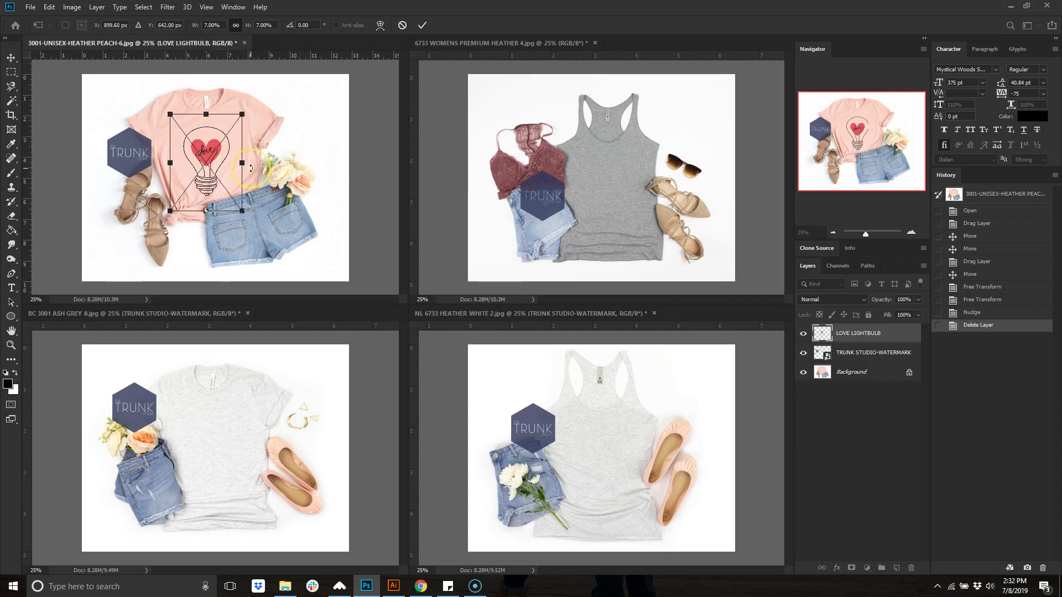
Set the design's width to 6.5% and nudge it up into place
{"action": "double_click", "coordinate": [213, 25]}
{"action": "type", "text": "60"}
{"action": "key", "text": "BackSpace"}
{"action": "type", "text": ".5"}
{"action": "key", "text": "Return"}
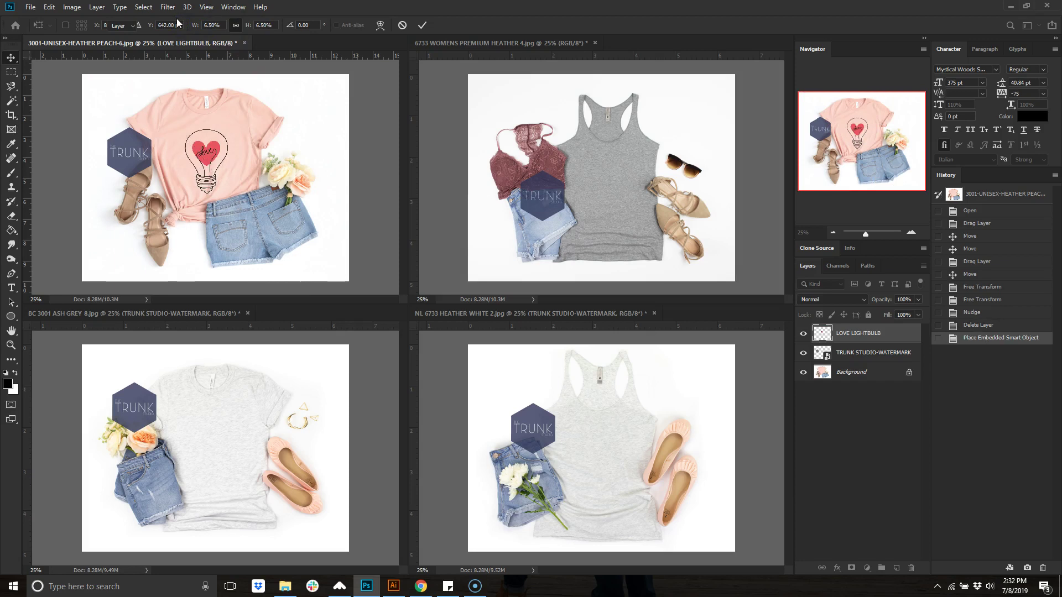
{"action": "key", "text": "Up"}
{"action": "key", "text": "ctrl"}
{"action": "key", "text": "ctrl+t"}
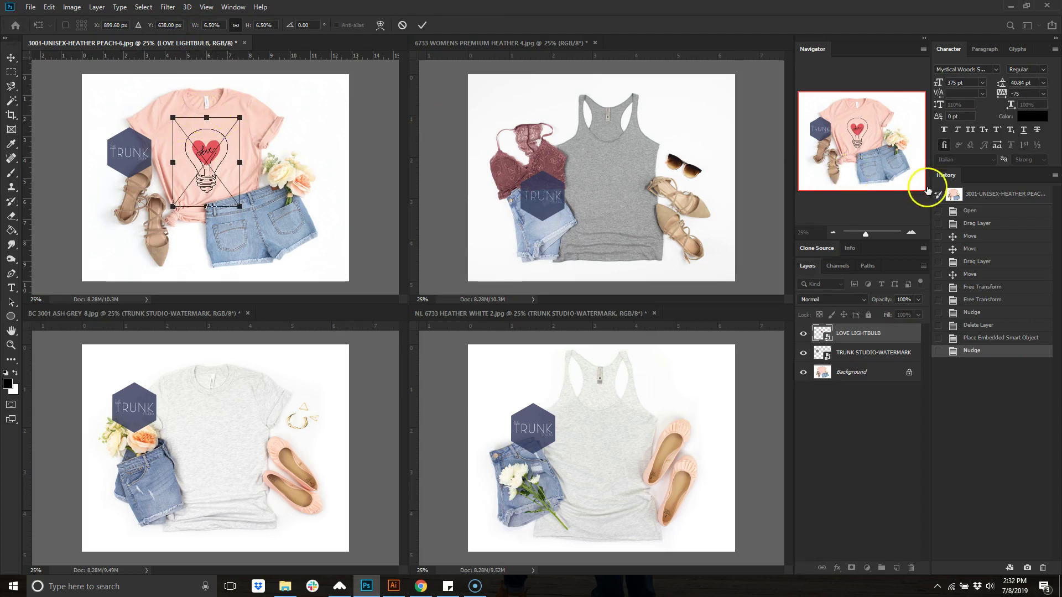
Shift the lightbulb about 12 px up-left on the zoomed peach tee, apply it, and zoom out
{"action": "left_click", "coordinate": [911, 232]}
{"action": "left_click", "coordinate": [911, 233]}
{"action": "left_click", "coordinate": [911, 233]}
{"action": "left_click_drag", "start_coordinate": [863, 141], "coordinate": [851, 129]}
{"action": "left_click_drag", "start_coordinate": [229, 139], "coordinate": [224, 130]}
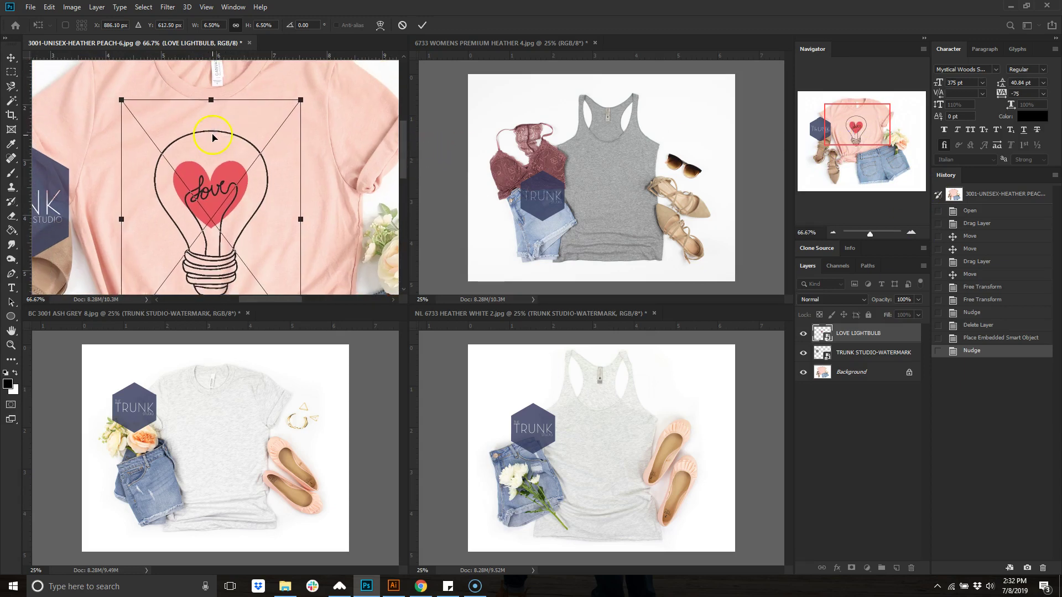
{"action": "key", "text": "Return"}
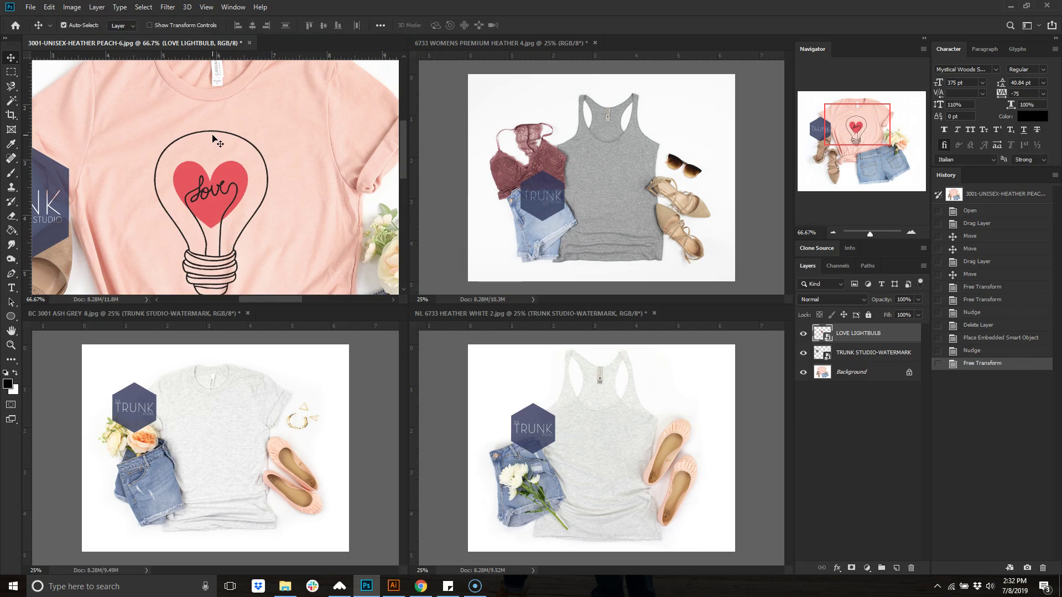
{"action": "left_click", "coordinate": [728, 191]}
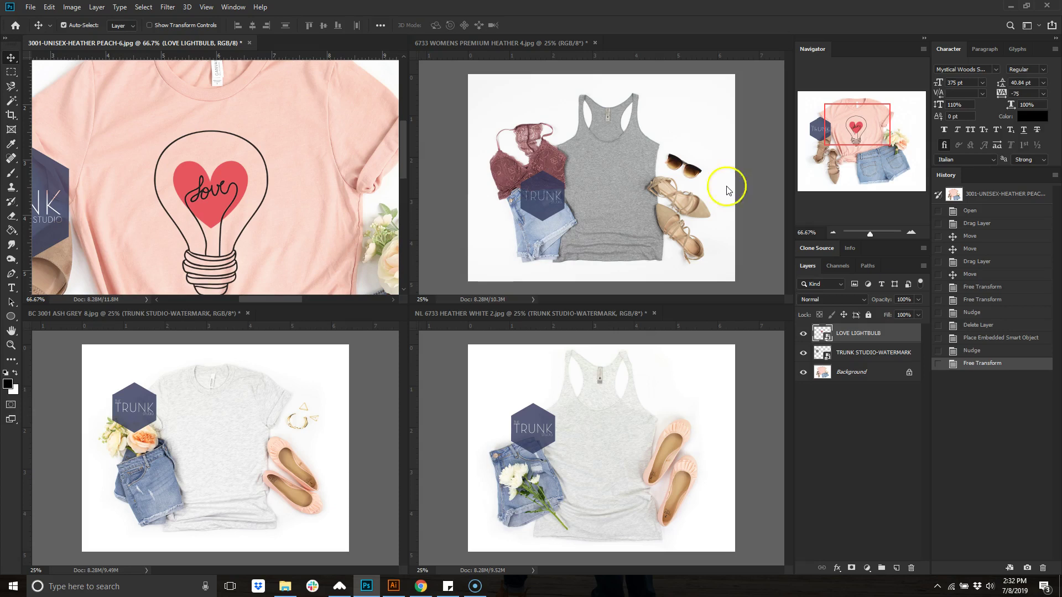
{"action": "left_click", "coordinate": [832, 233]}
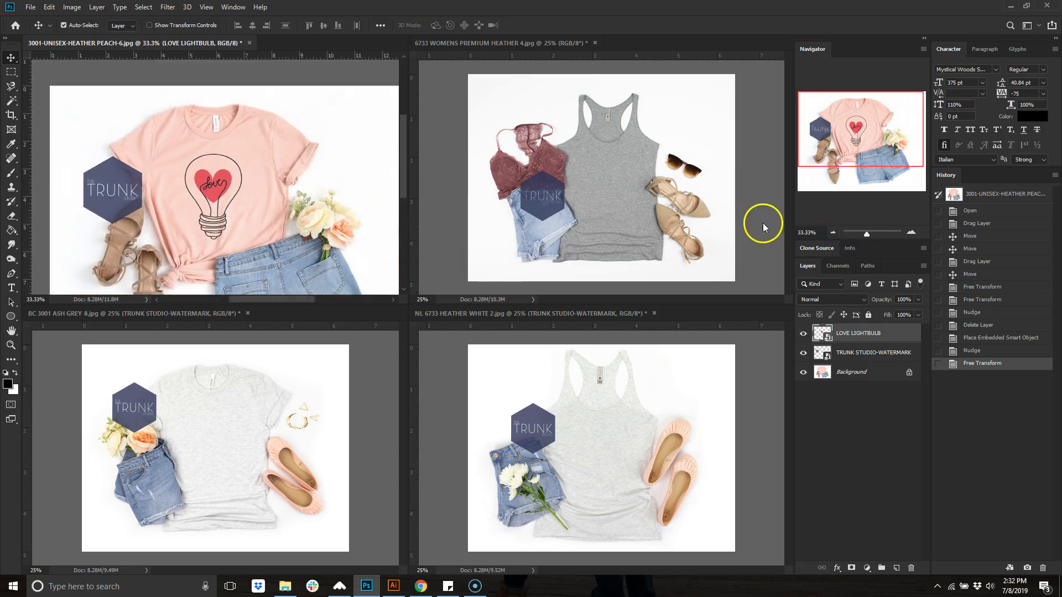
Copy the lightbulb design from the peach tee onto the grey tank and move it up
{"action": "left_click", "coordinate": [209, 193]}
{"action": "left_click_drag", "start_coordinate": [208, 194], "coordinate": [586, 184]}
{"action": "left_click", "coordinate": [206, 194]}
{"action": "left_click_drag", "start_coordinate": [206, 195], "coordinate": [608, 183]}
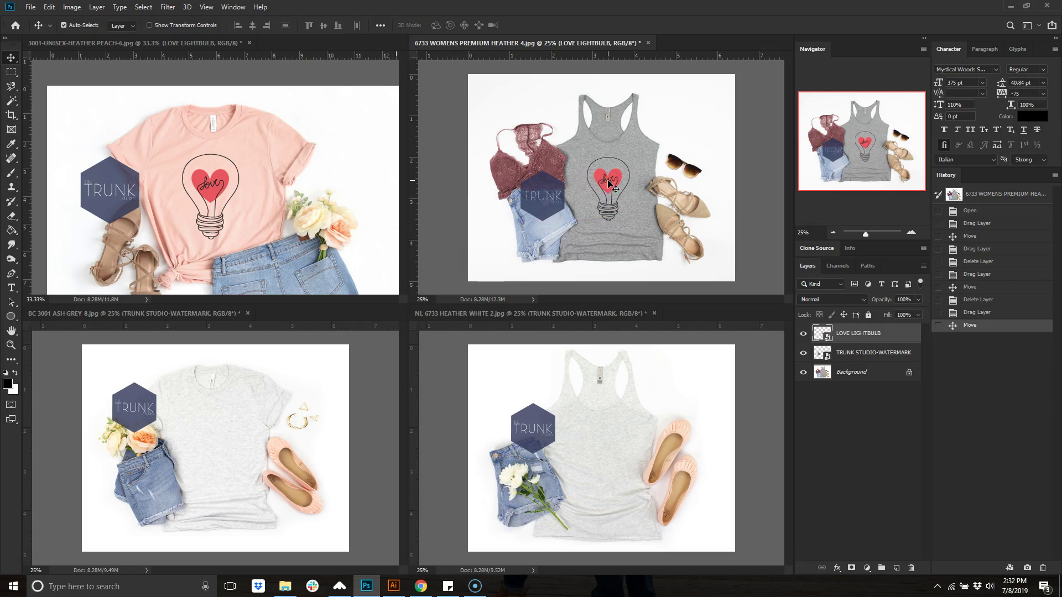
{"action": "left_click_drag", "start_coordinate": [608, 184], "coordinate": [610, 161]}
Copy the design onto the white tank, nudge it down-right, then copy it onto the grey tee
{"action": "left_click_drag", "start_coordinate": [611, 160], "coordinate": [573, 471]}
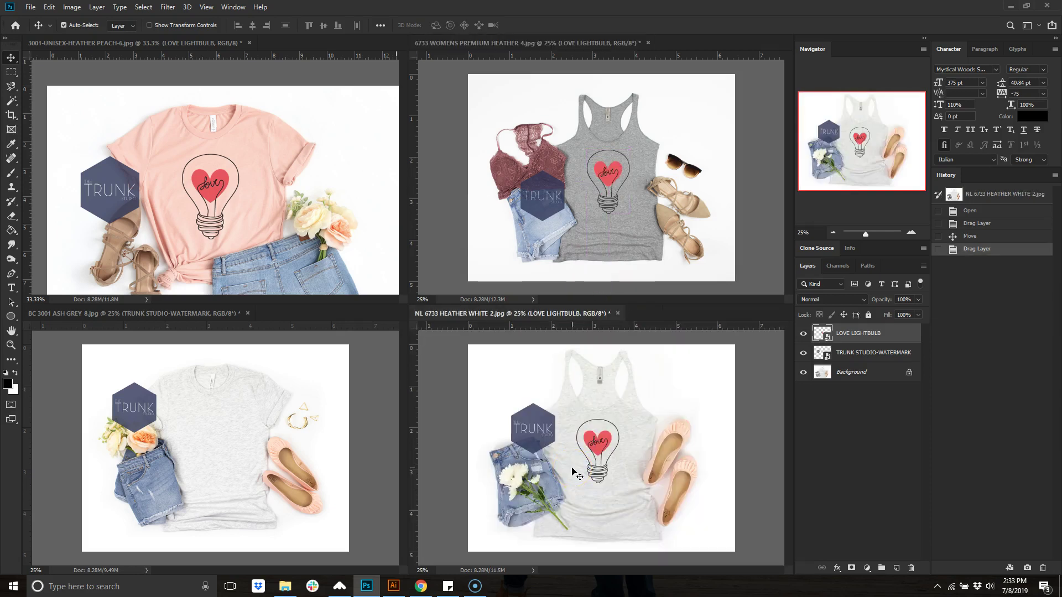
{"action": "key", "text": "Down"}
{"action": "key", "text": "Down"}
{"action": "key", "text": "Down"}
{"action": "key", "text": "Down"}
{"action": "key", "text": "Down"}
{"action": "key", "text": "Down"}
{"action": "key", "text": "Right"}
{"action": "key", "text": "Right"}
{"action": "key", "text": "Right"}
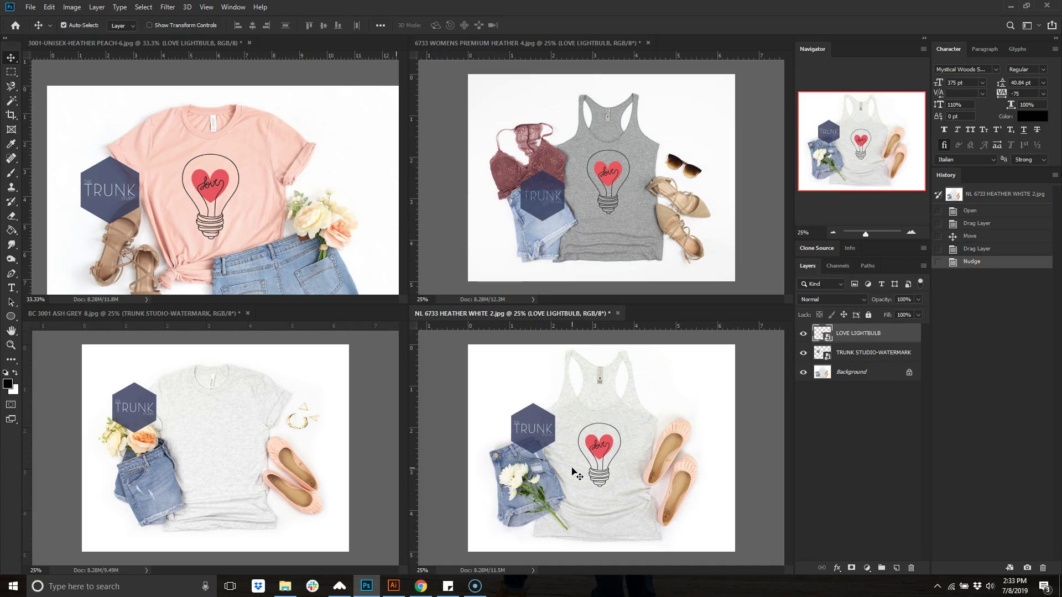
{"action": "left_click_drag", "start_coordinate": [597, 445], "coordinate": [609, 166]}
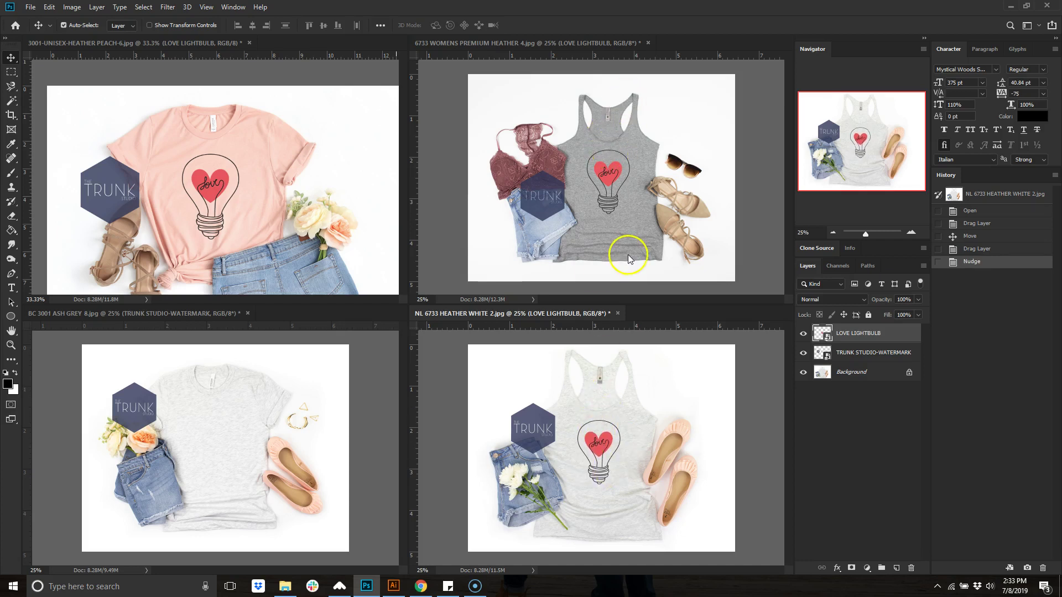
{"action": "left_click", "coordinate": [593, 442]}
{"action": "left_click_drag", "start_coordinate": [593, 442], "coordinate": [214, 437]}
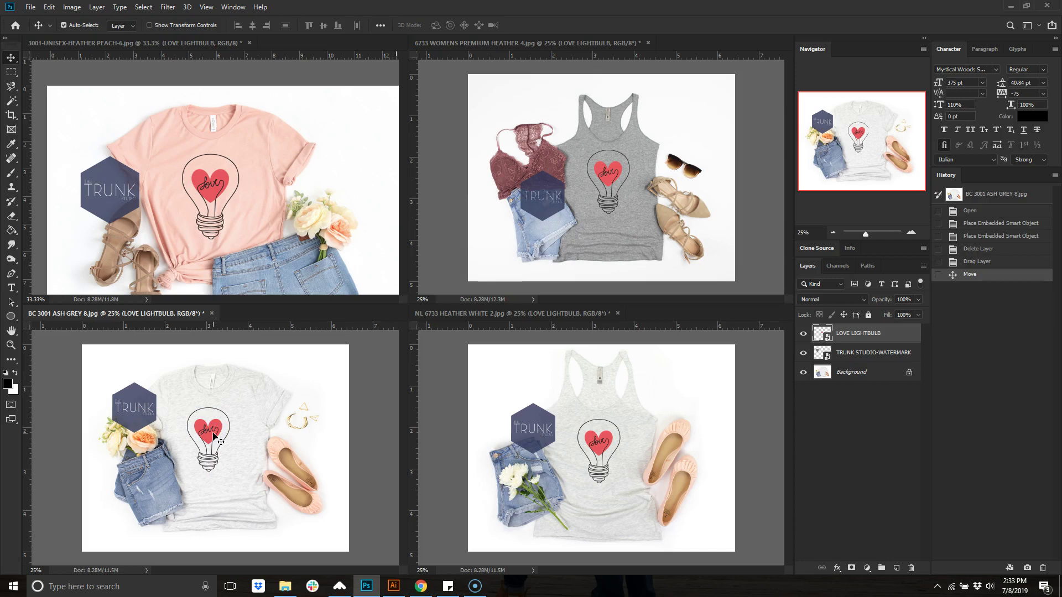
Free-transform the grey tee's LOVE LIGHTBULB layer, centre it on the chest, and apply
{"action": "key", "text": "ctrl"}
{"action": "key", "text": "ctrl+t"}
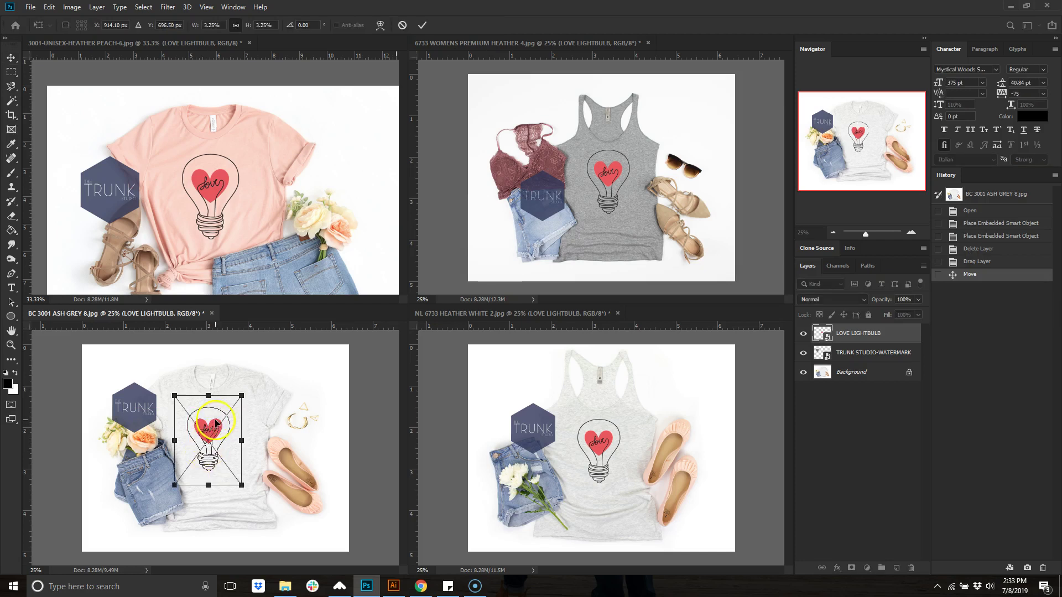
{"action": "left_click_drag", "start_coordinate": [215, 415], "coordinate": [221, 416]}
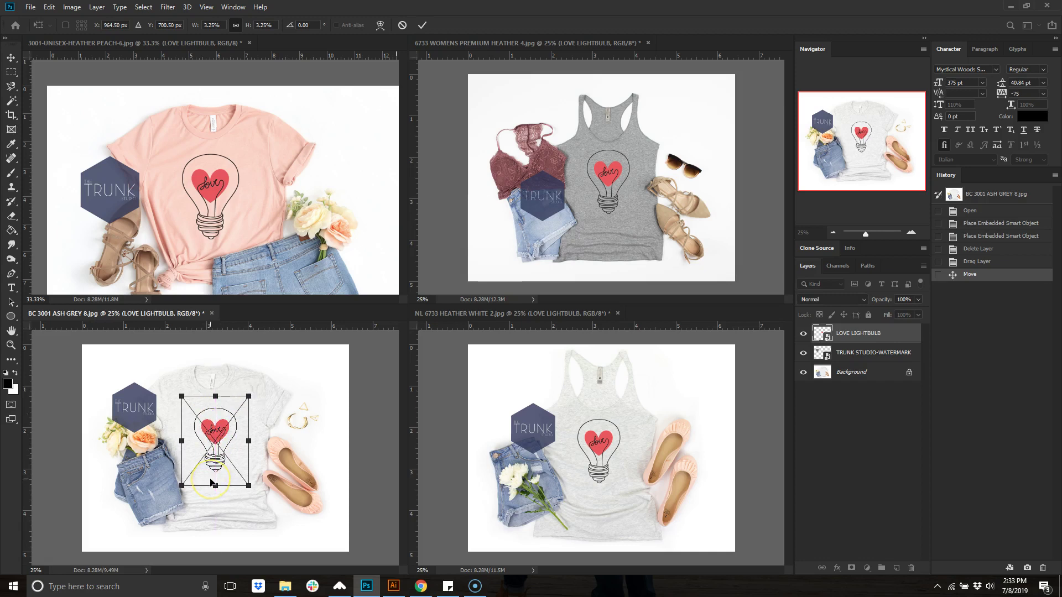
{"action": "left_click_drag", "start_coordinate": [211, 483], "coordinate": [214, 484]}
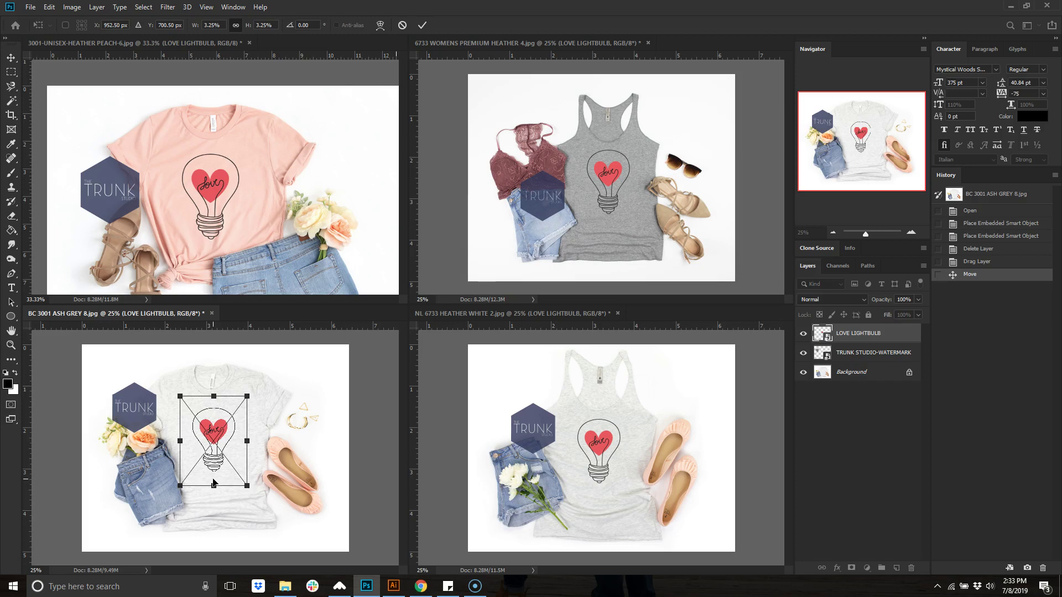
{"action": "key", "text": "Return"}
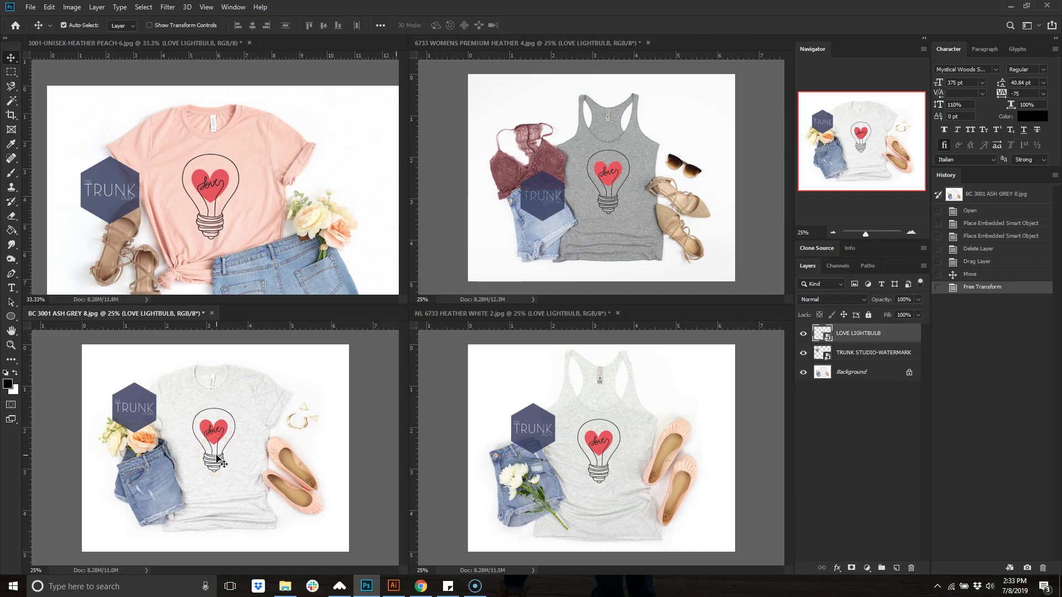
Zoom the peach tee back out to 25%, then click several times around its chest design
{"action": "left_click", "coordinate": [214, 156]}
{"action": "left_click", "coordinate": [833, 234]}
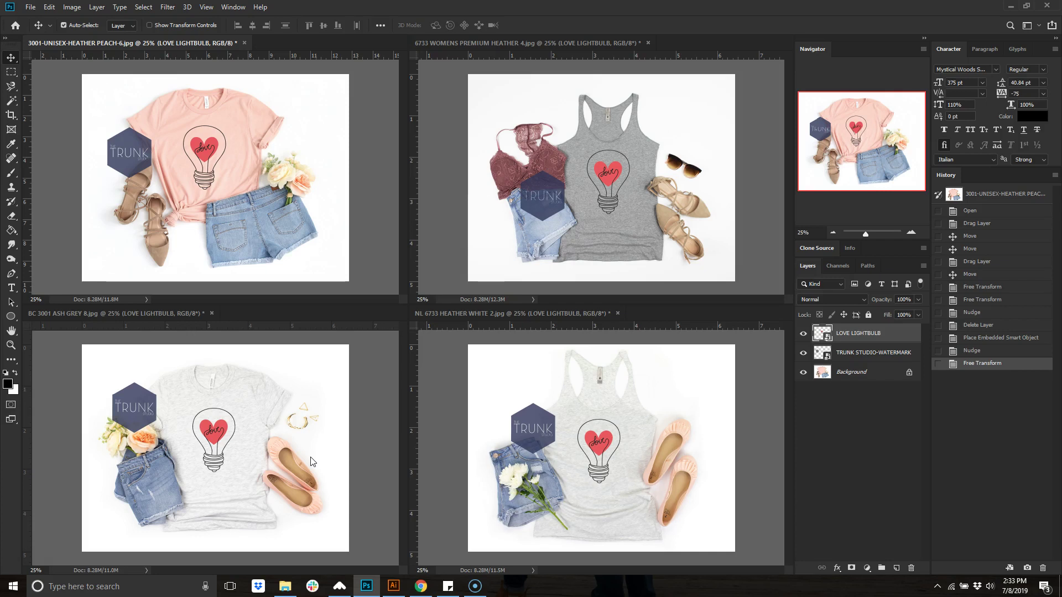
{"action": "left_click", "coordinate": [215, 193]}
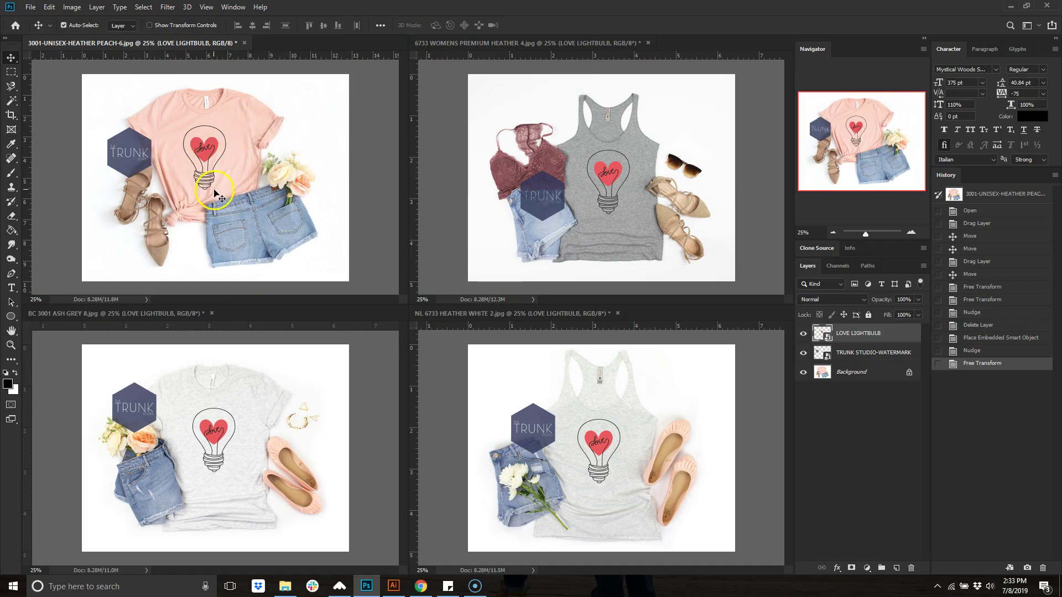
{"action": "left_click", "coordinate": [188, 130]}
{"action": "left_click", "coordinate": [216, 154]}
{"action": "left_click", "coordinate": [220, 130]}
{"action": "left_click", "coordinate": [199, 143]}
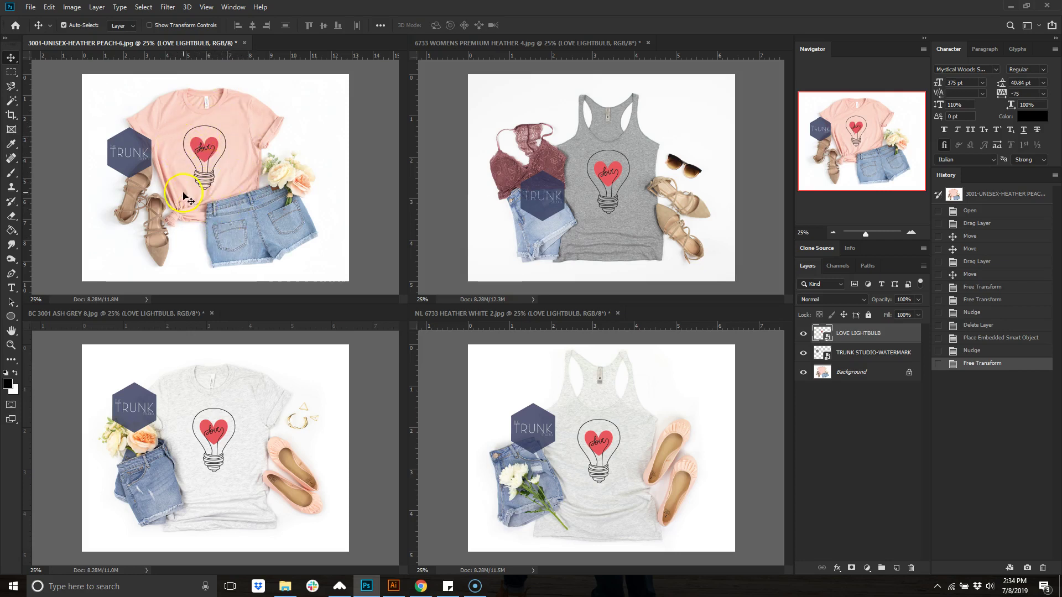